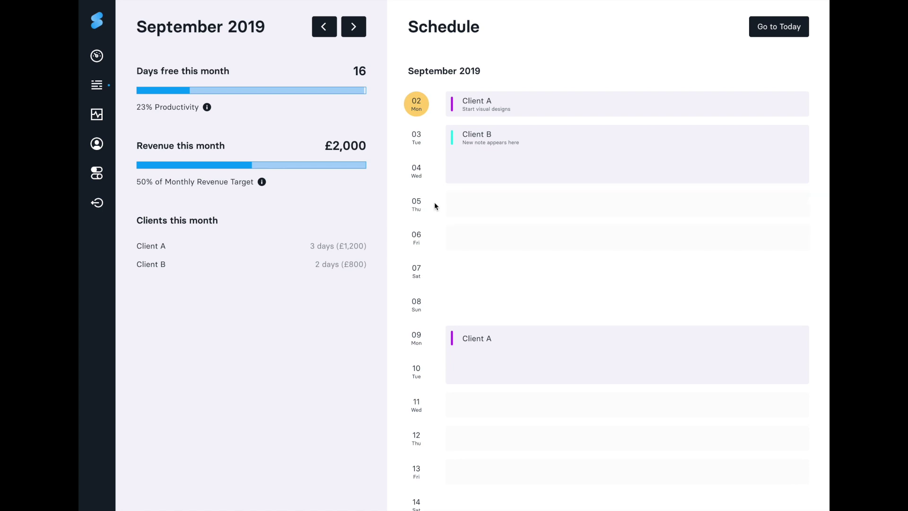
# Assign Client C to the Thursday 5th September booking and save it
pyautogui.click(504, 205)
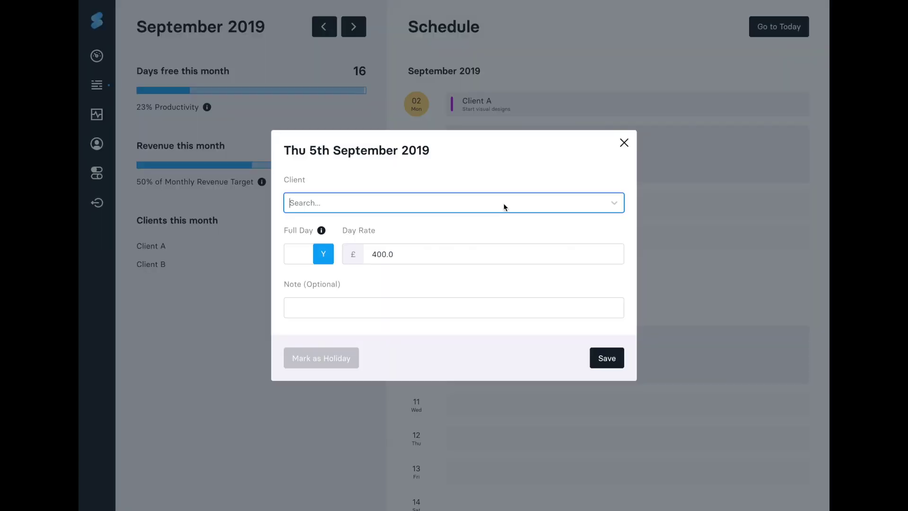
pyautogui.click(475, 205)
pyautogui.click(380, 263)
pyautogui.click(606, 358)
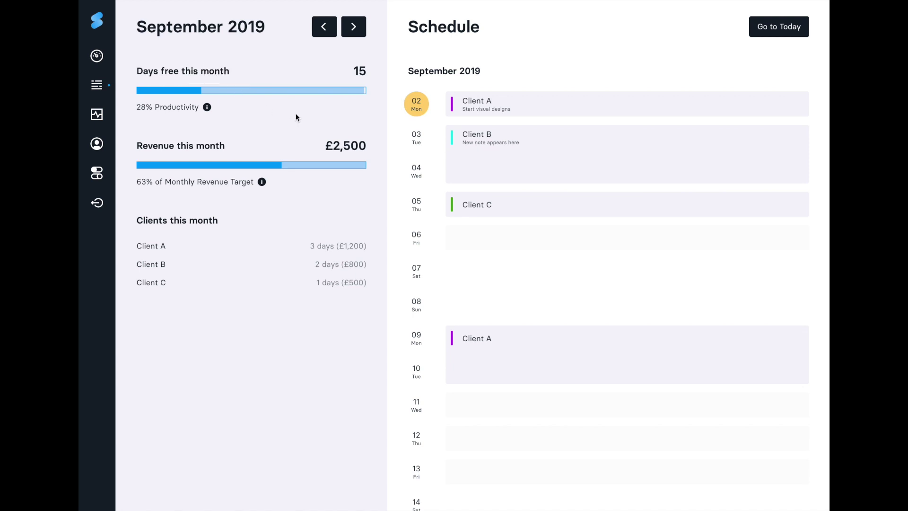
# Save Client C bookings on Friday 6th September and Monday 14th October
pyautogui.click(472, 240)
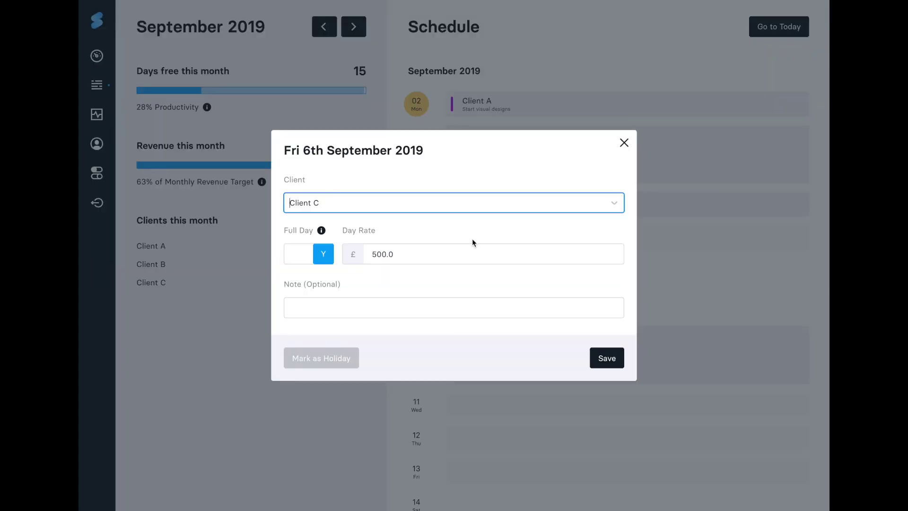
pyautogui.click(604, 360)
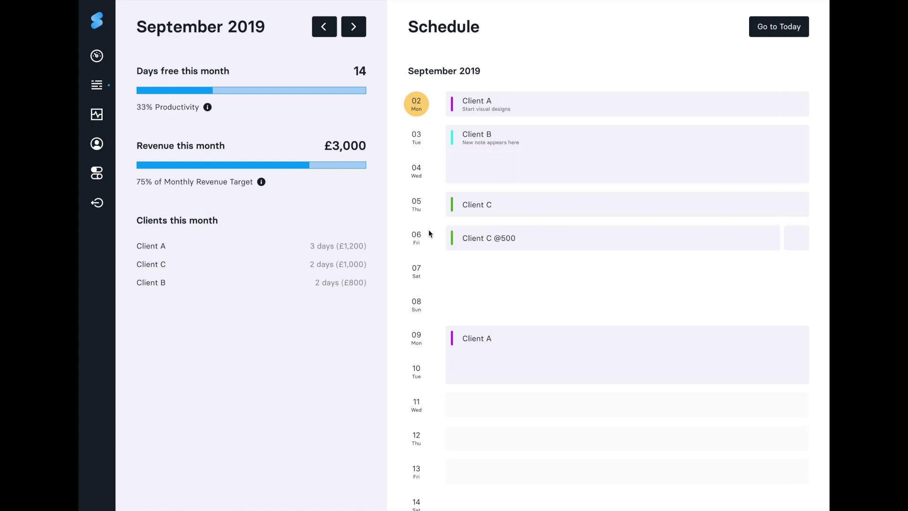
pyautogui.scroll(-3, 429, 234)
pyautogui.scroll(-5, 429, 233)
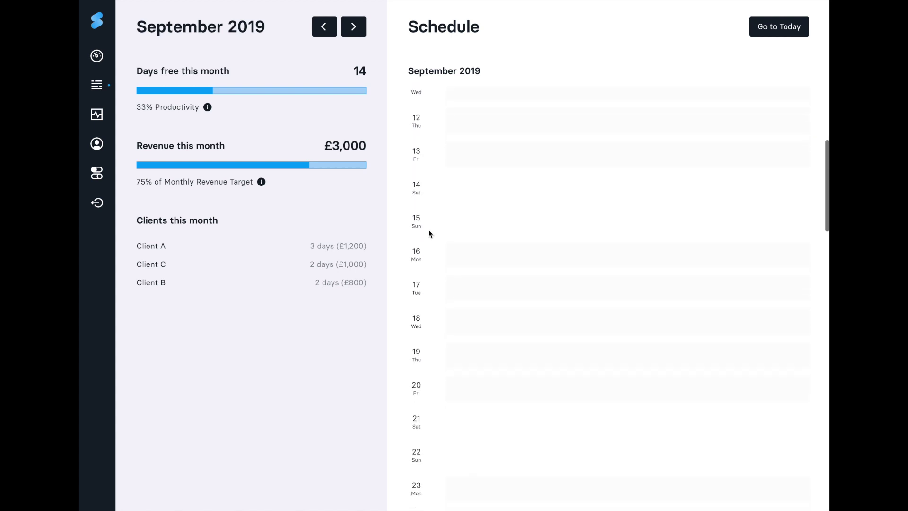
pyautogui.scroll(-4, 429, 233)
pyautogui.scroll(-10, 429, 233)
pyautogui.scroll(-3, 429, 233)
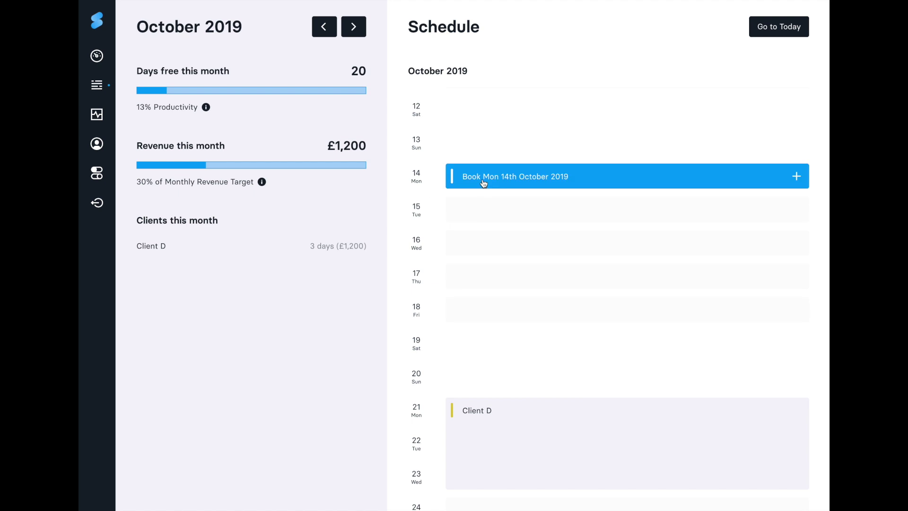
pyautogui.click(483, 183)
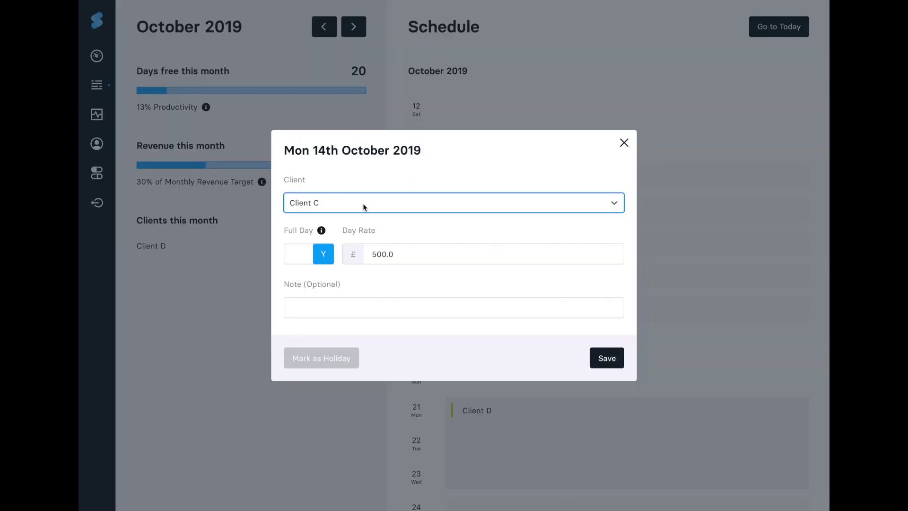
pyautogui.click(605, 360)
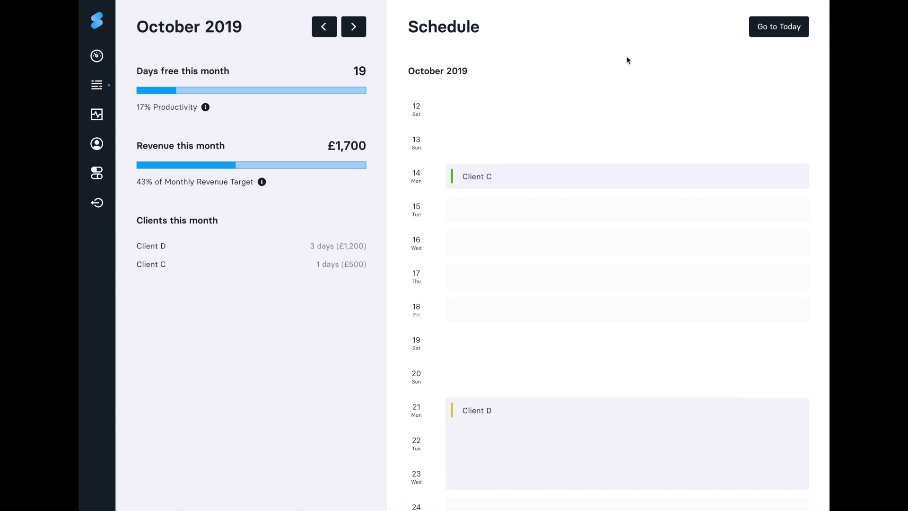
pyautogui.click(778, 30)
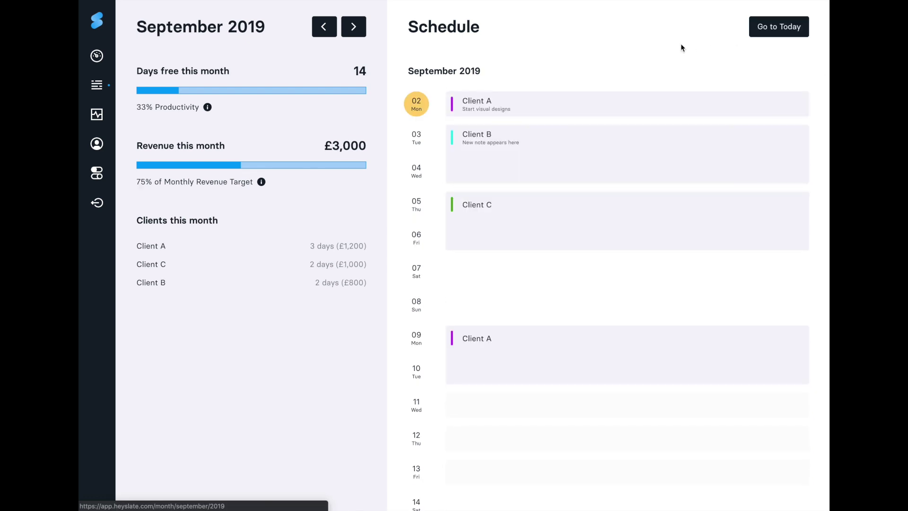